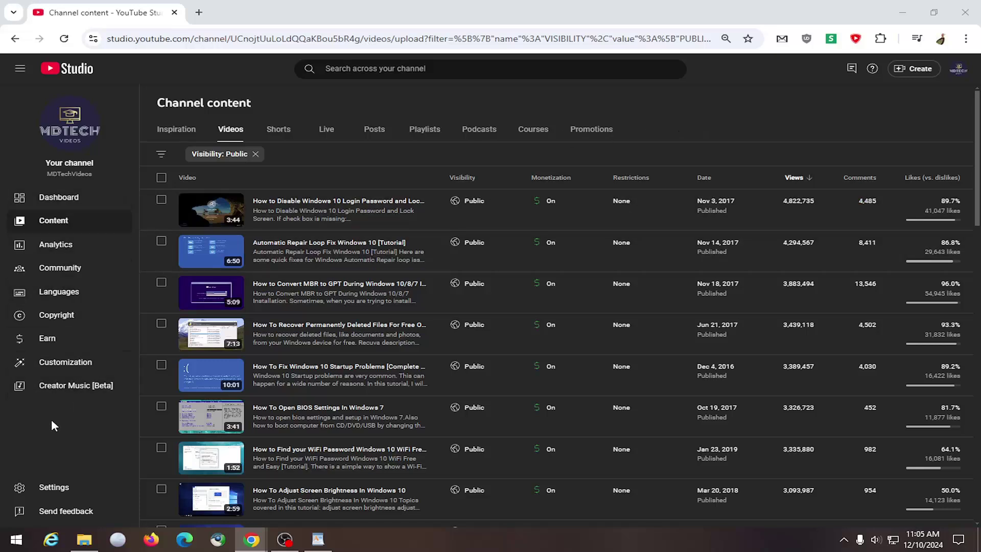
Step: Open Customization's Profile tab showing the channel's four existing external links
click(57, 366)
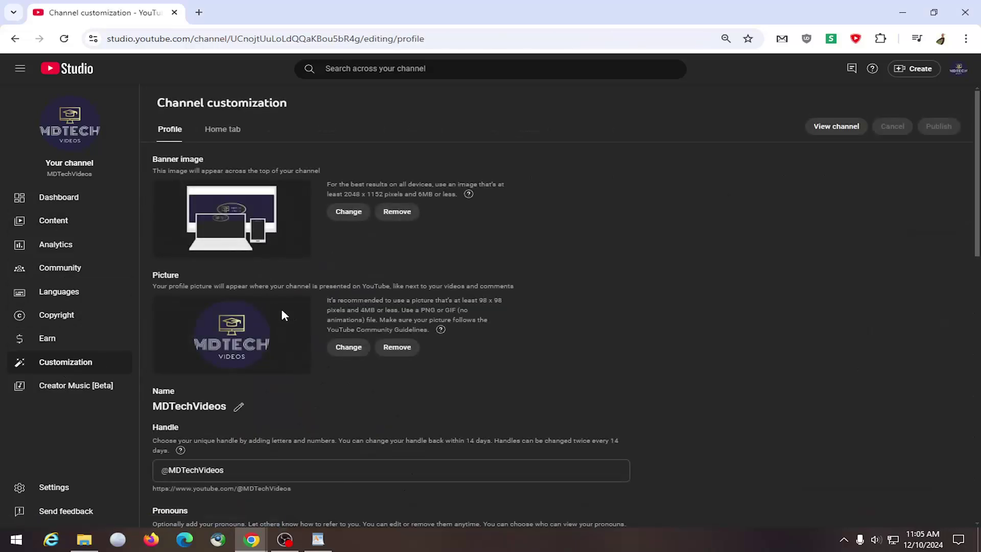
scroll(291, 311, down, 3)
scroll(271, 289, down, 1)
scroll(271, 288, down, 5)
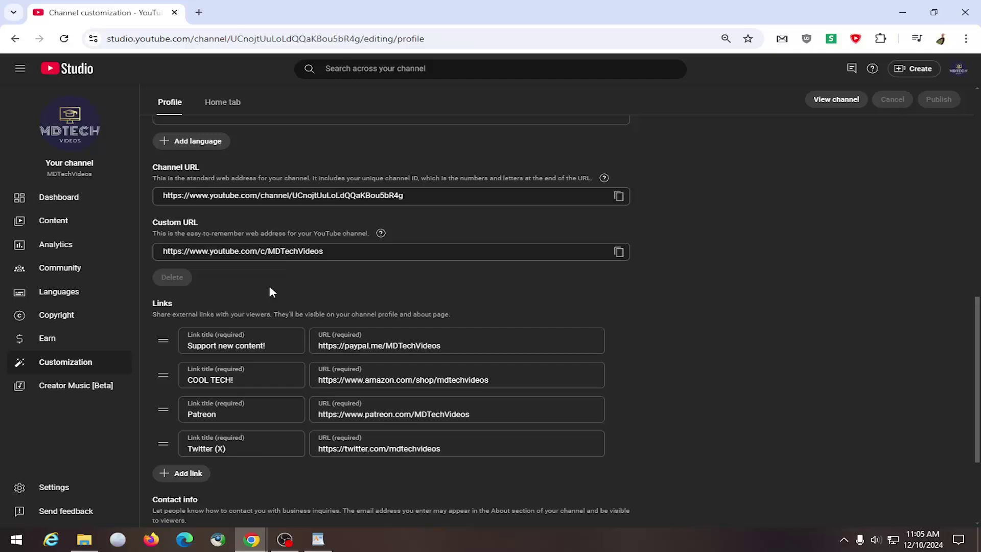
scroll(193, 285, down, 1)
scroll(193, 284, down, 2)
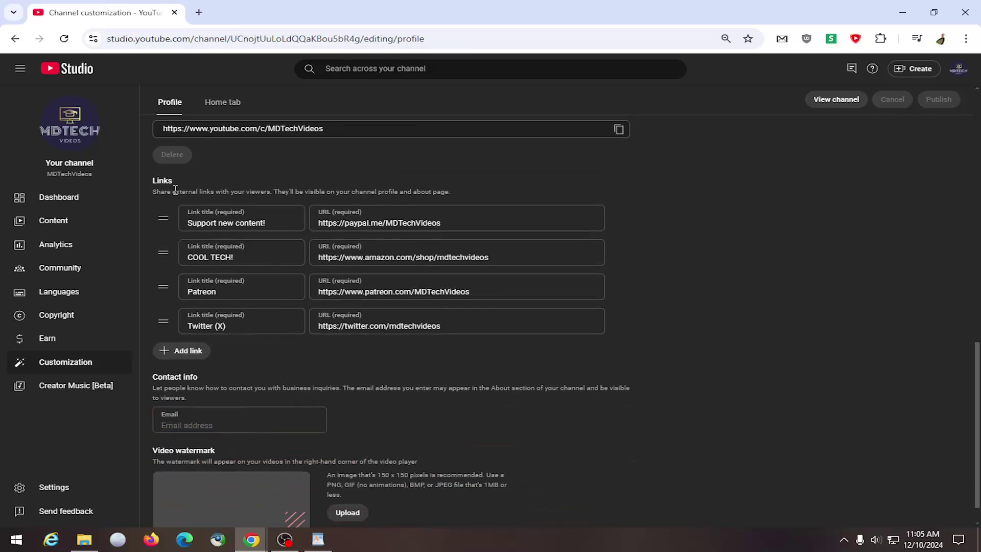
click(178, 352)
click(222, 360)
text(TikTok)
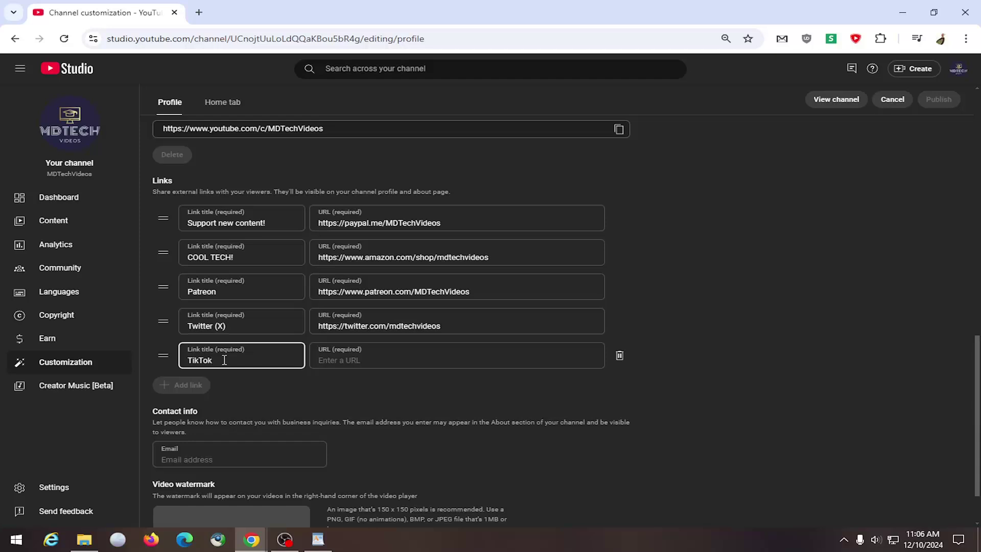
click(345, 357)
text(https://www.tiktok.com/@mdtechvideos)
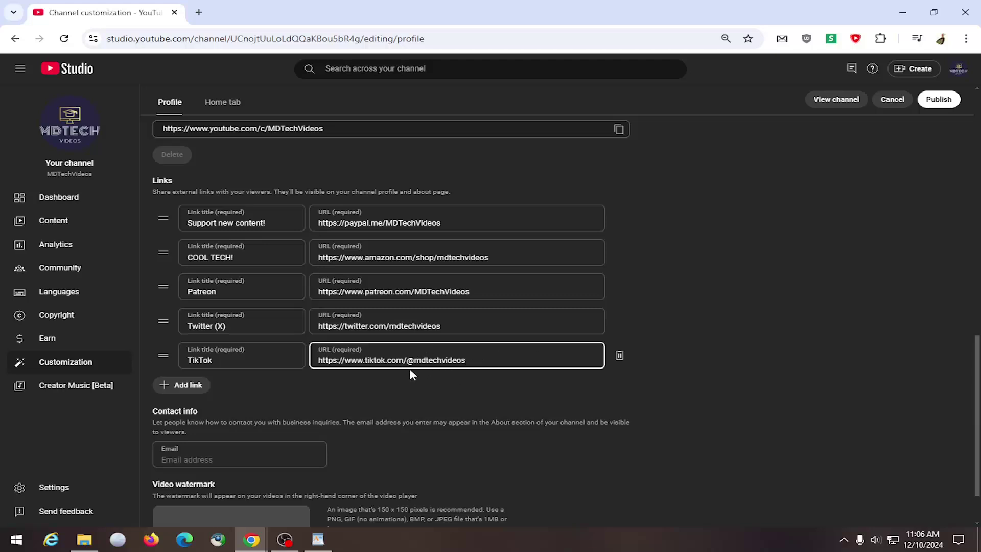
Step: Publish the profile, verify TikTok among five About links, then return to Studio Content
click(939, 99)
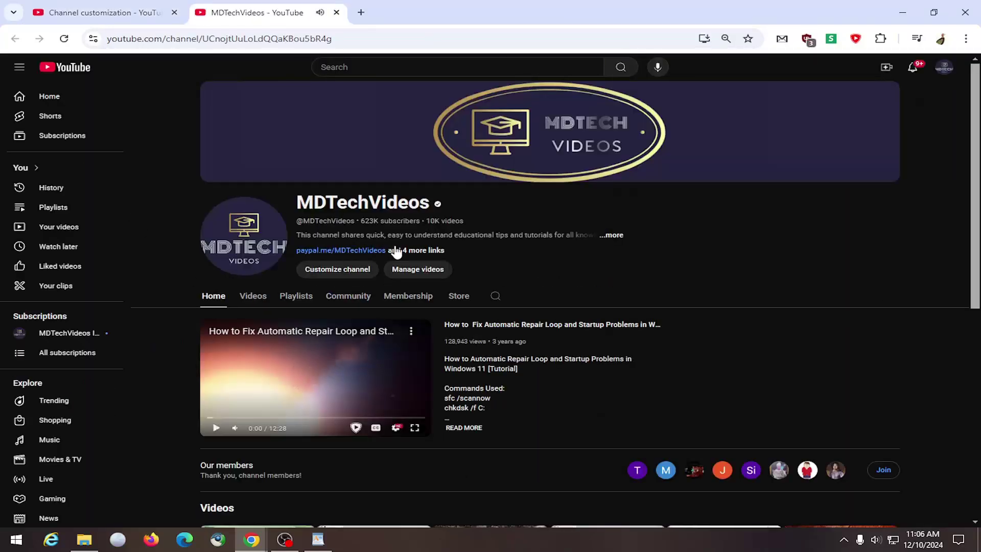
click(415, 249)
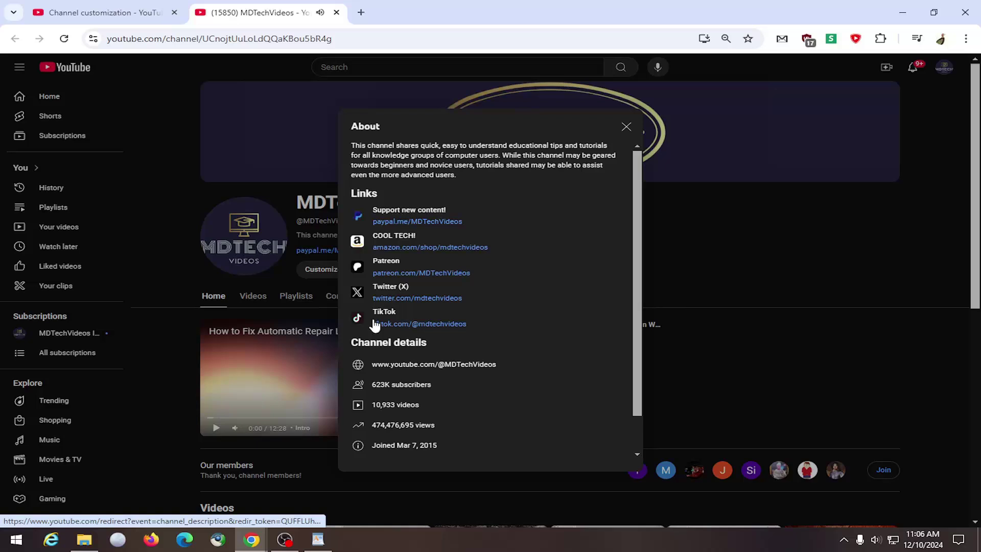
click(627, 126)
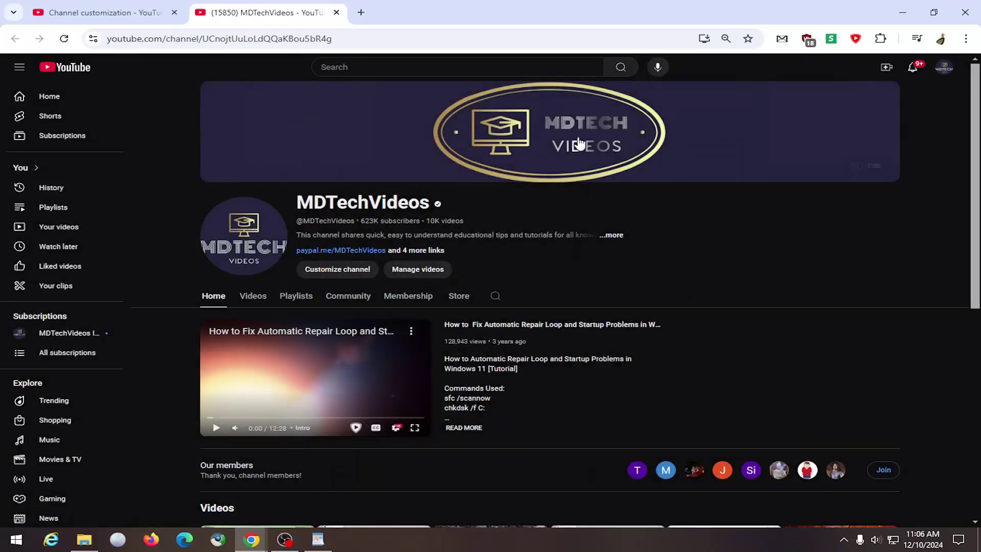
click(335, 12)
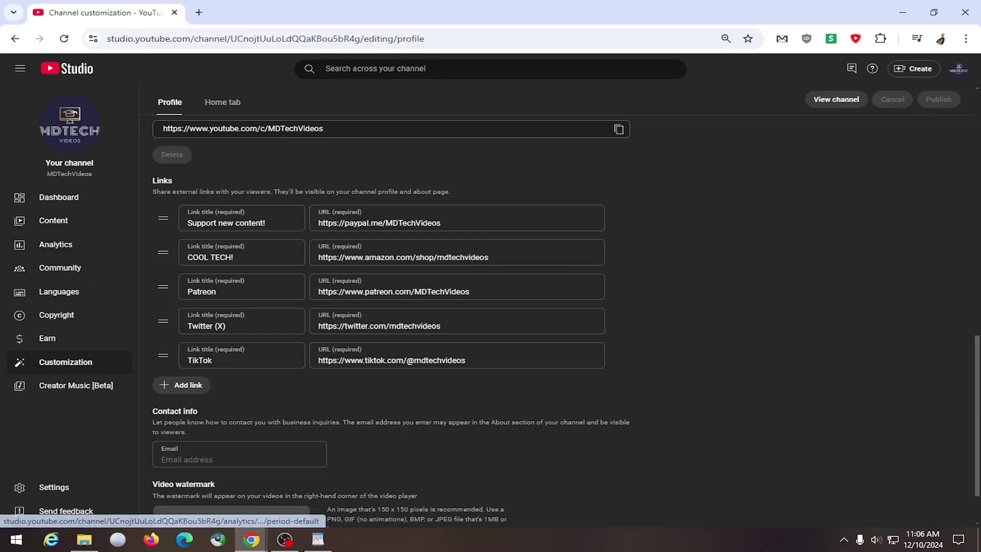
click(53, 219)
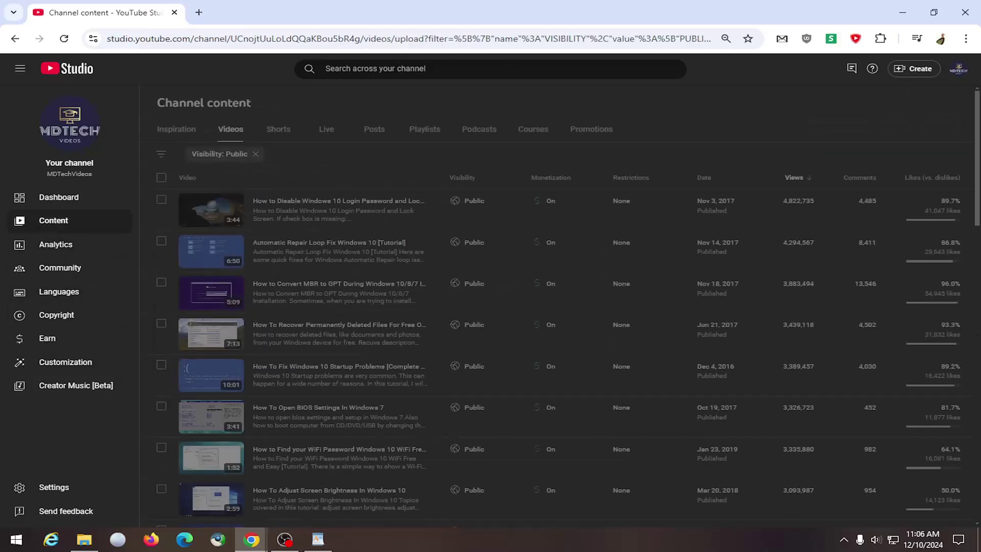